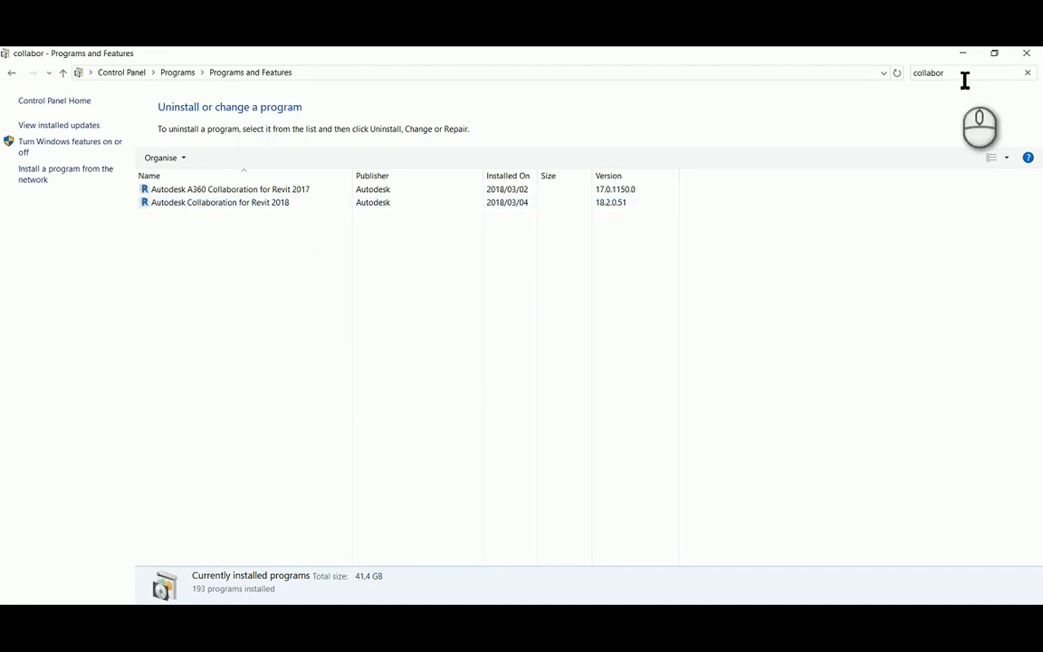
# Select the Autodesk Collaboration for Revit 2018 (18.2.0.51) entry in the 'collabor'-filtered list
pyautogui.click(172, 203)
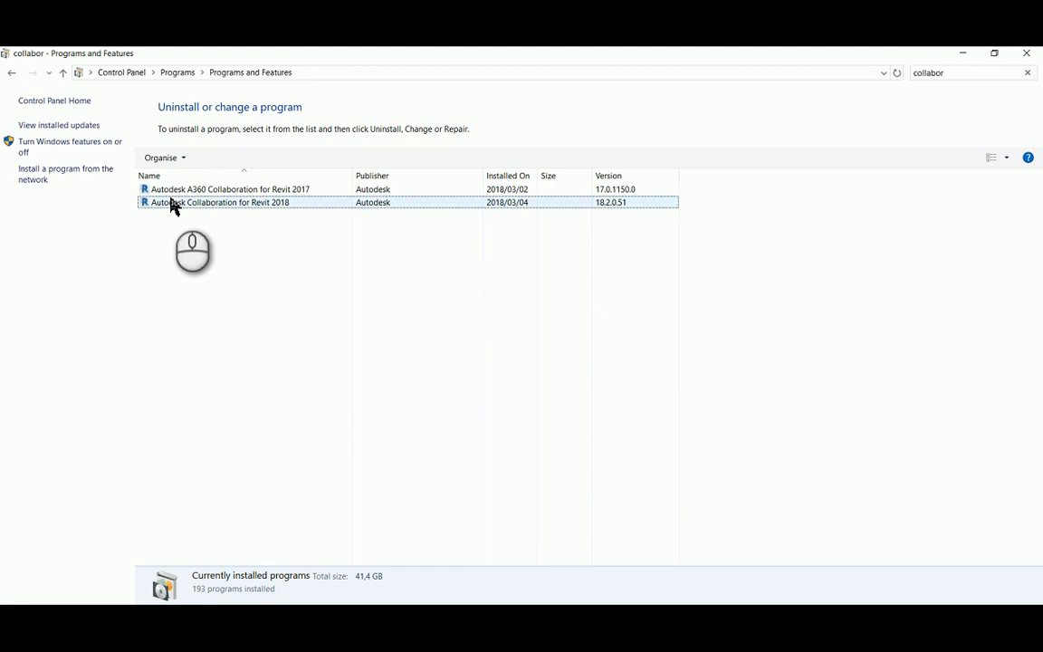
pyautogui.click(276, 205)
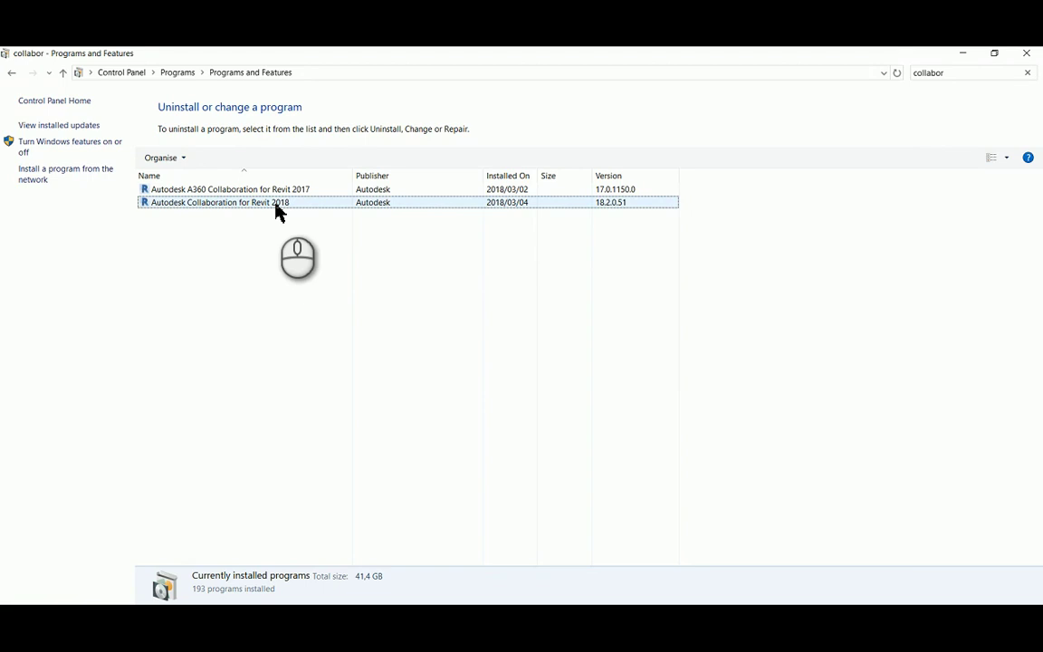
pyautogui.click(149, 207)
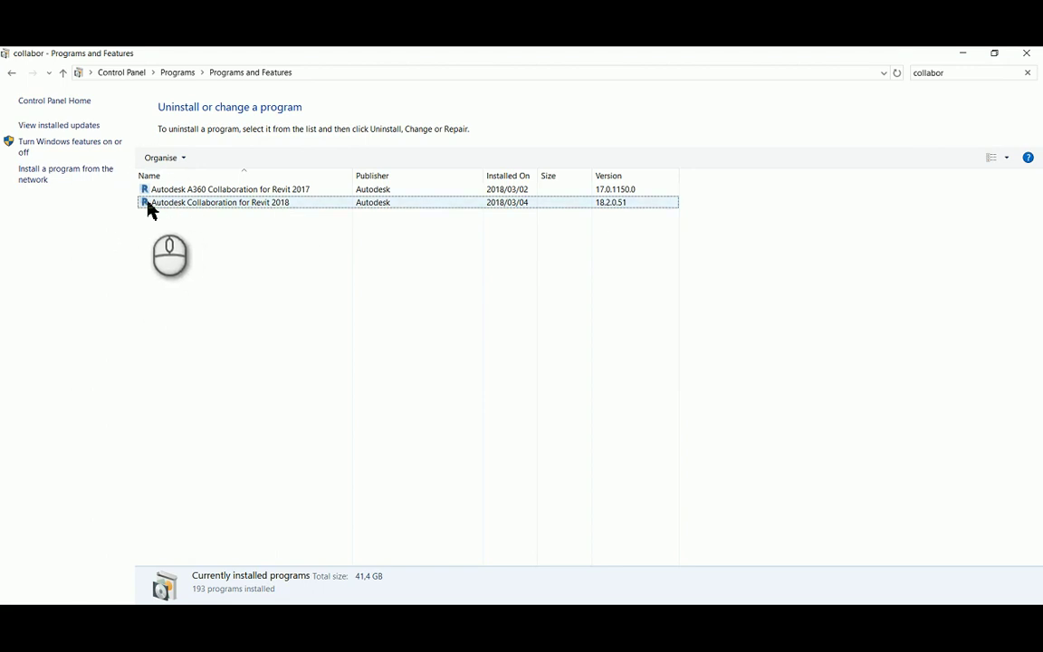
pyautogui.click(261, 207)
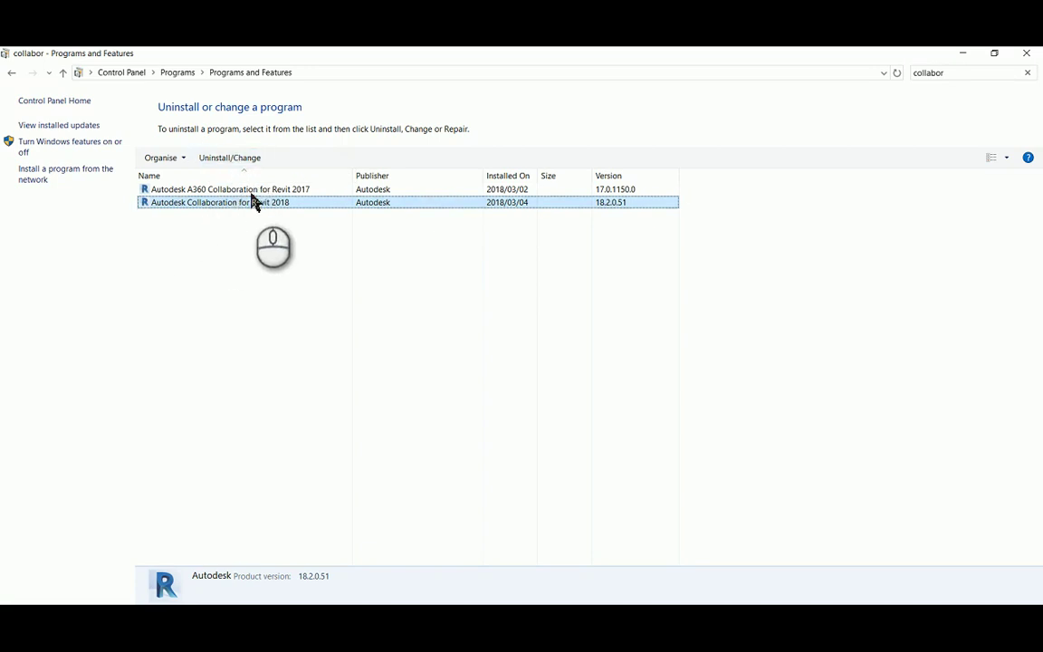
# Uninstall Collaboration for Revit 2018 through its setup and close the finished uninstaller
pyautogui.click(220, 159)
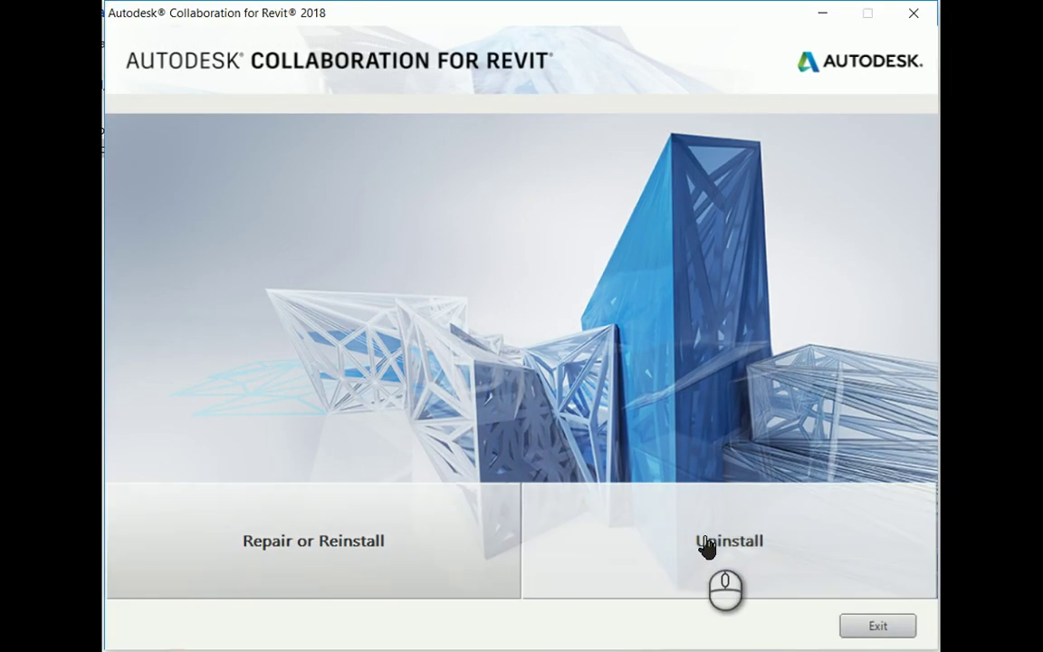
pyautogui.click(706, 543)
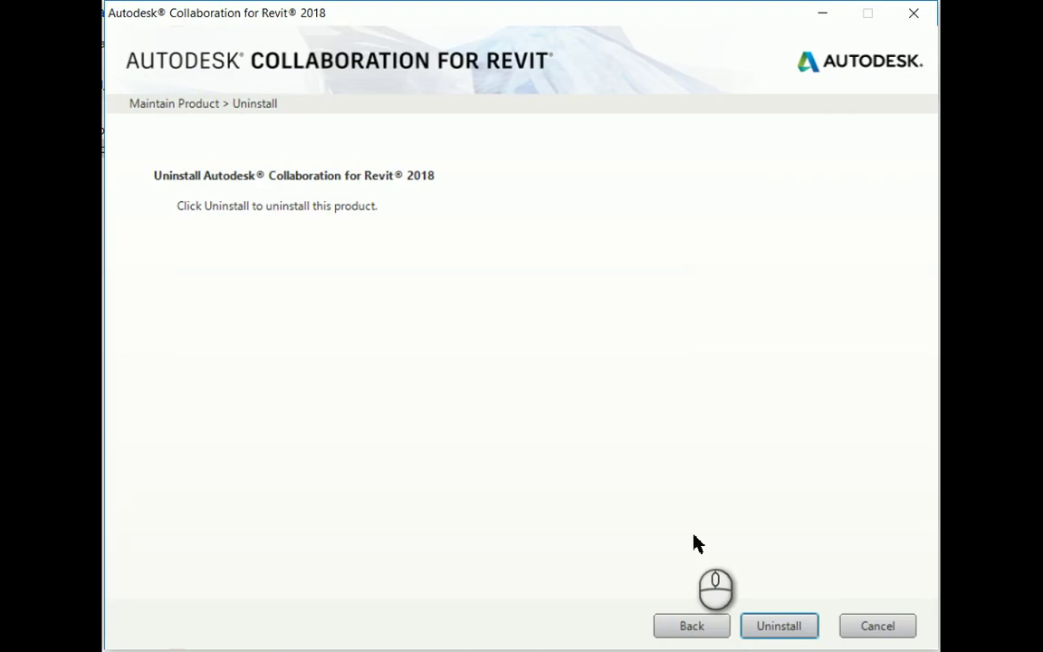
pyautogui.click(796, 624)
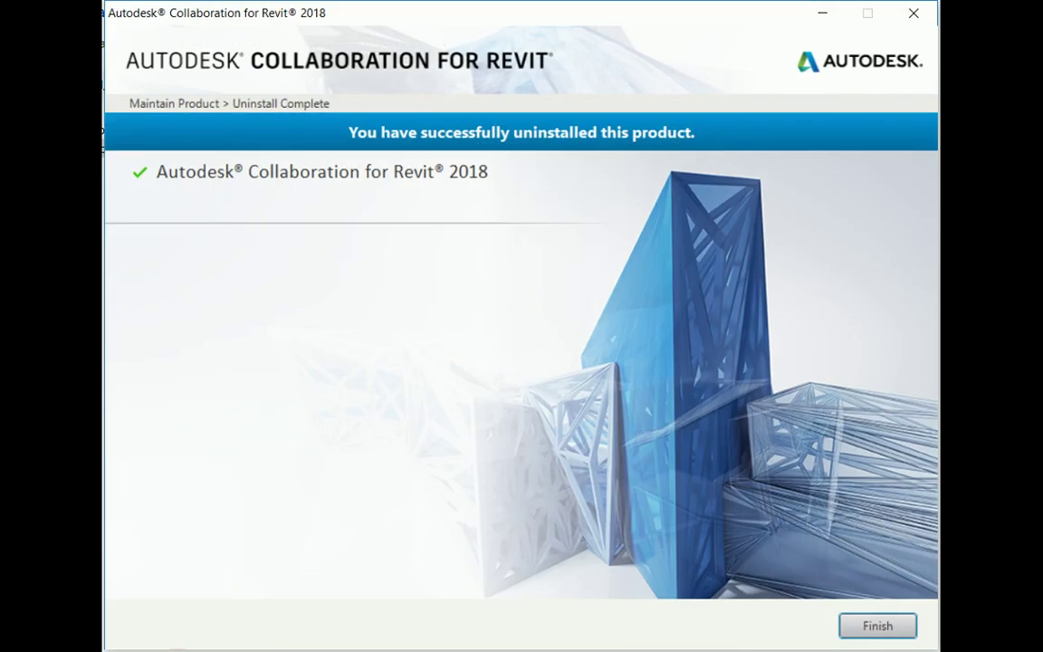
pyautogui.click(882, 625)
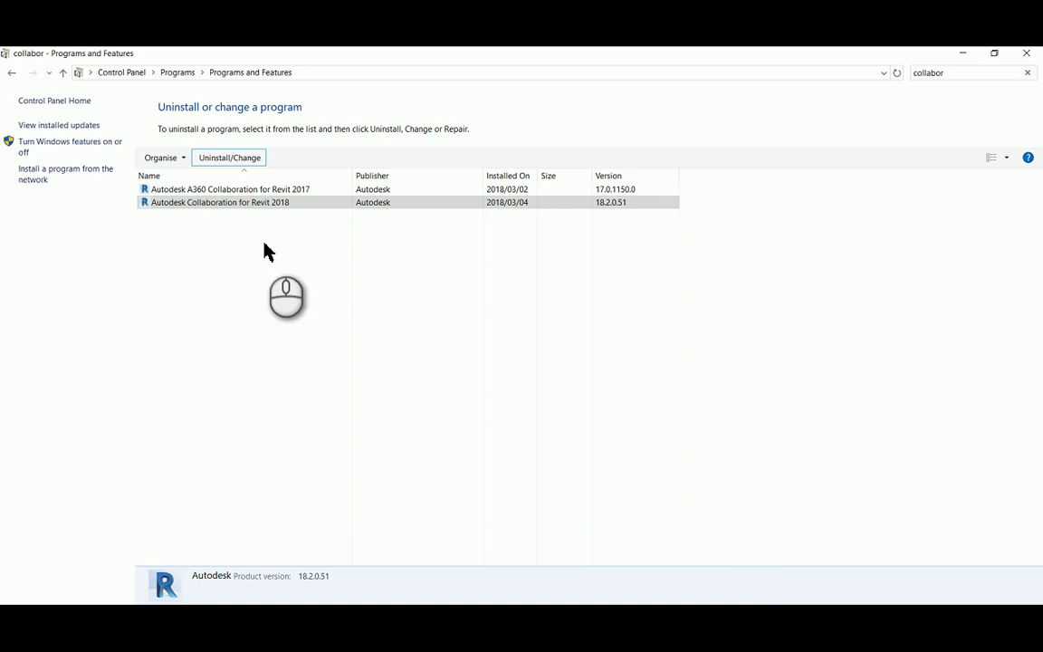
# Remove the stale Collaboration for Revit 2018 entry so only A360 2017 remains listed
pyautogui.doubleClick(160, 204)
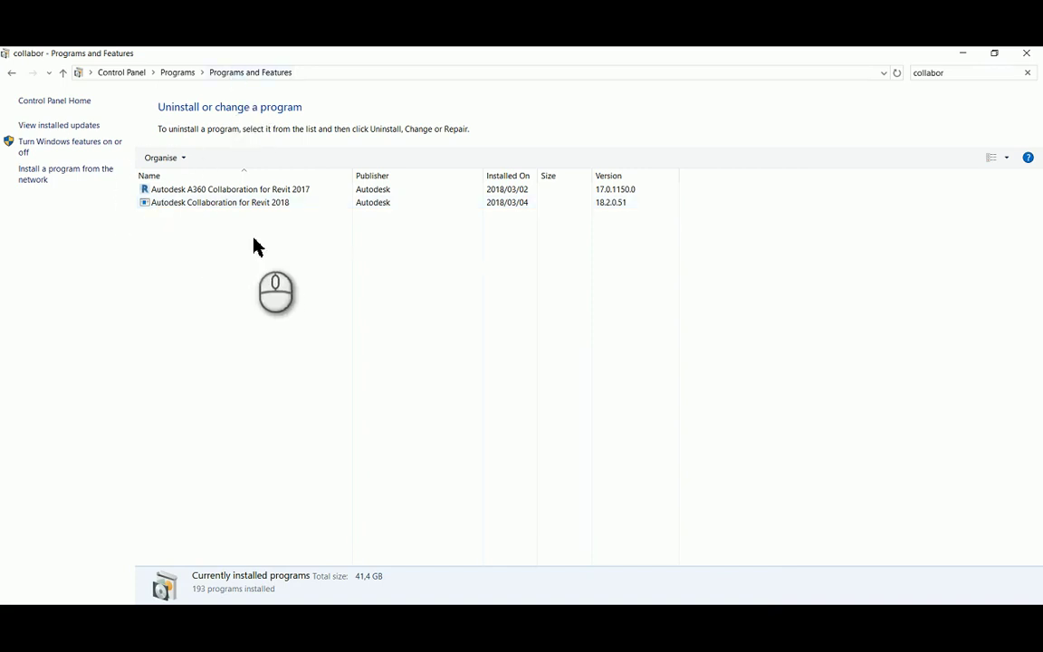
pyautogui.click(233, 203)
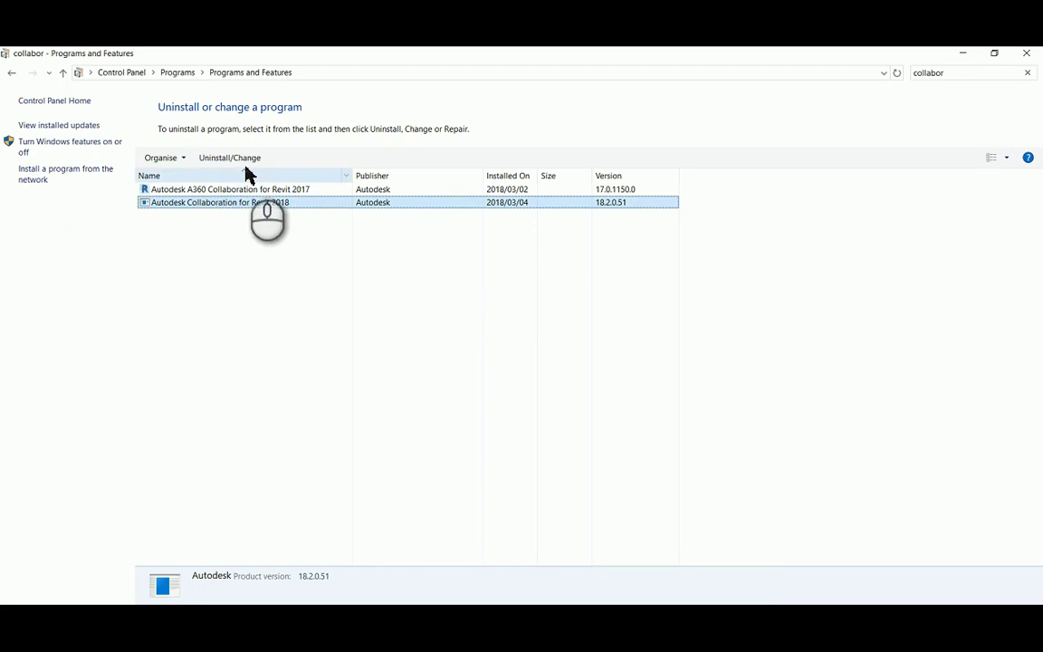
pyautogui.click(226, 158)
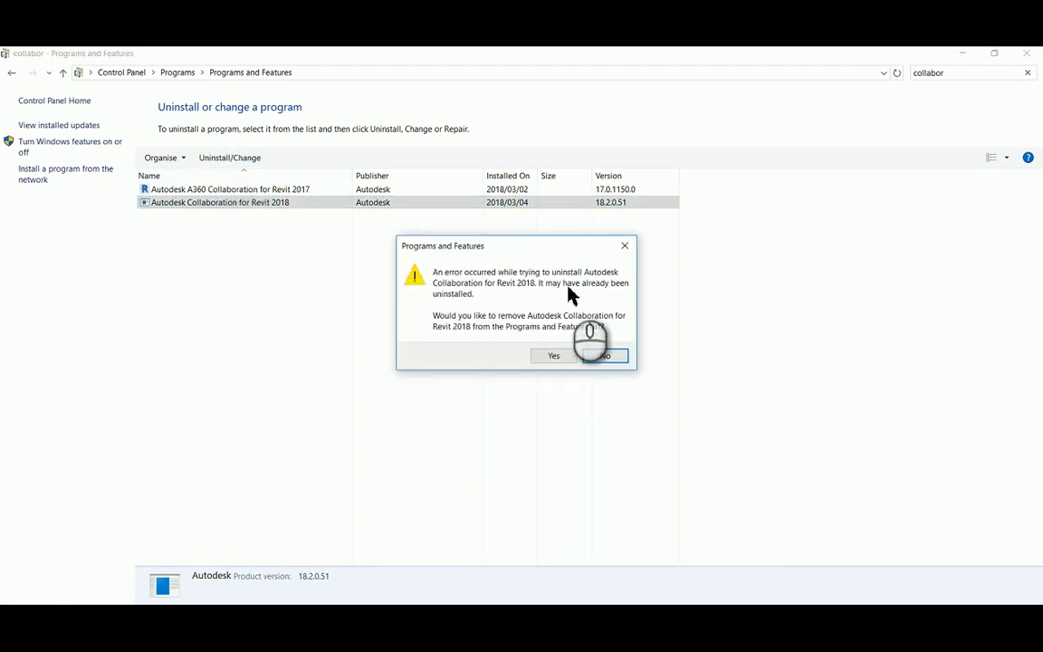
pyautogui.click(553, 358)
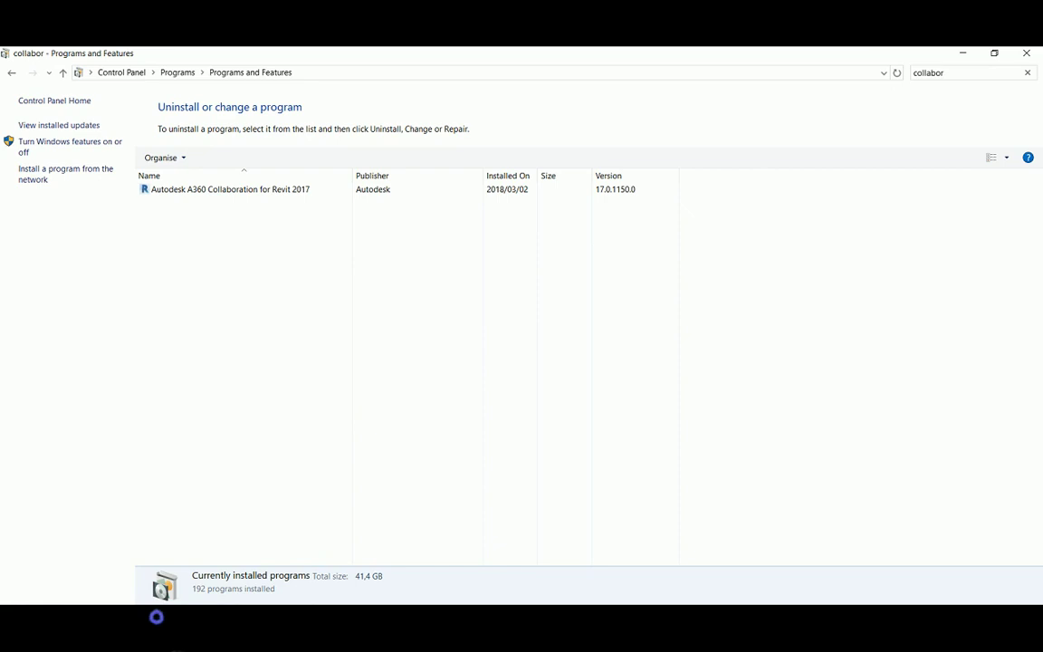
pyautogui.click(156, 617)
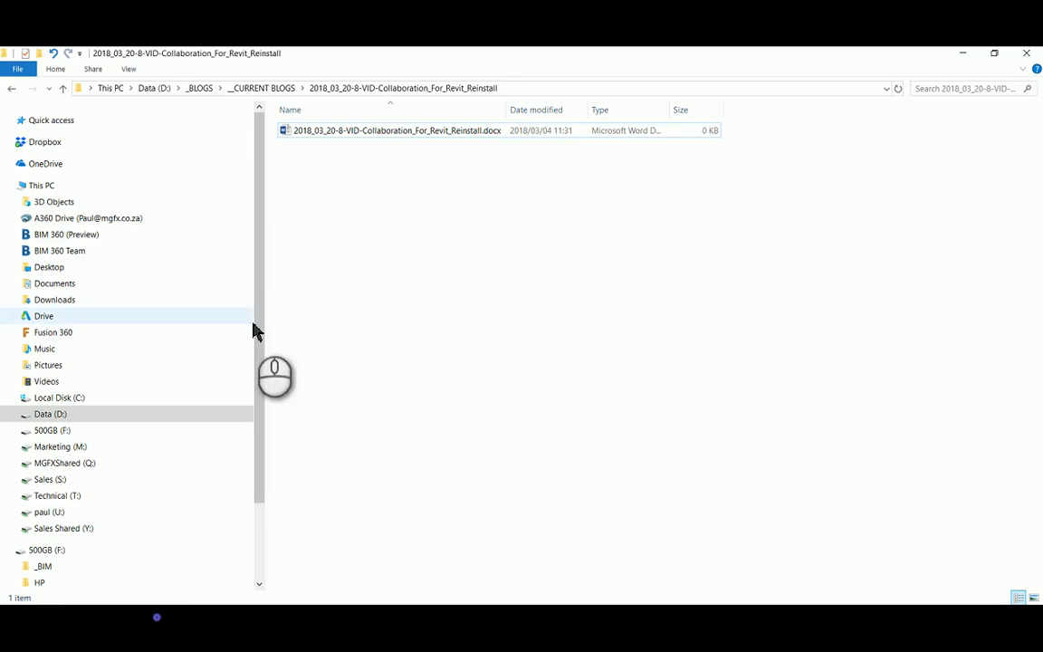
# Browse to T:\Software\CAD Software\Autodesk\2018\Revit 2018 (x64)\030-Updates and dismiss the tray popup
pyautogui.click(63, 498)
pyautogui.doubleClick(310, 367)
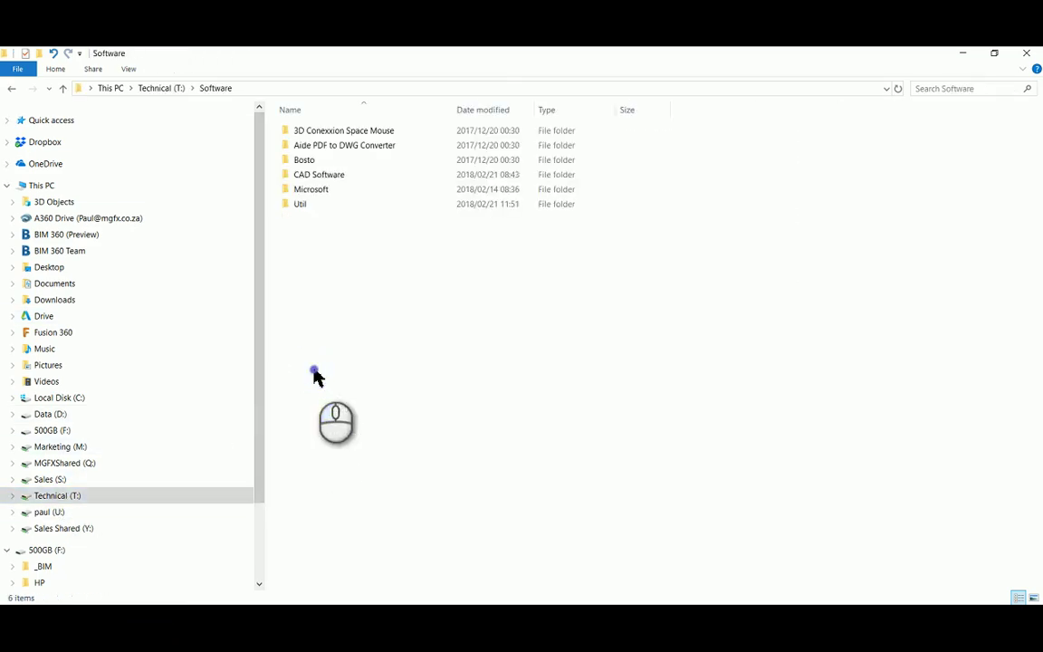
pyautogui.doubleClick(323, 174)
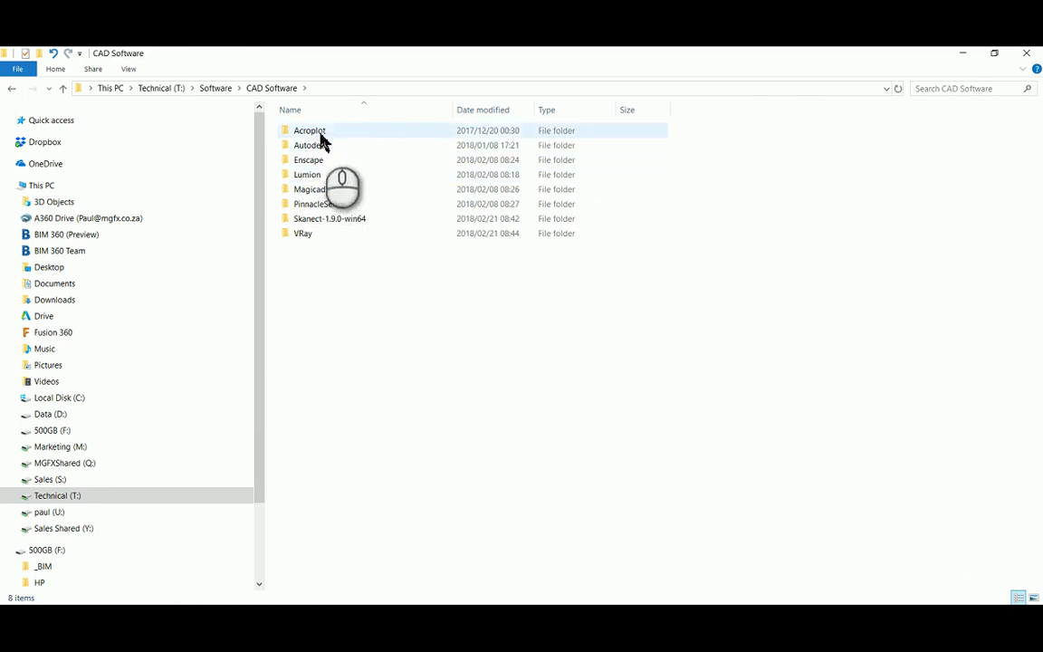
pyautogui.doubleClick(318, 145)
pyautogui.doubleClick(309, 159)
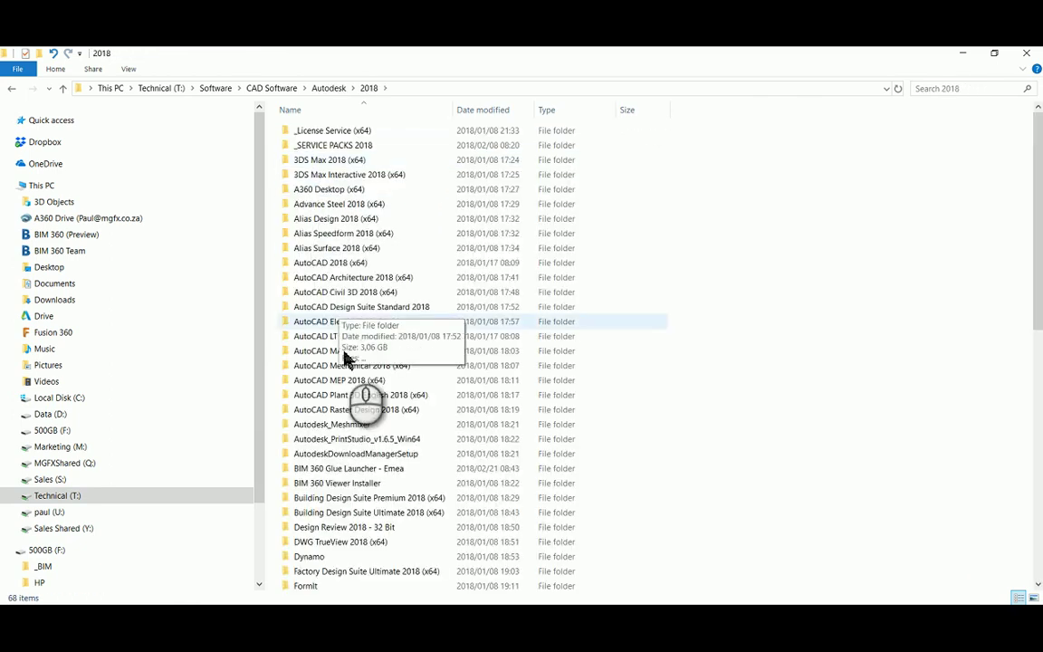
pyautogui.scroll(-4, 346, 380)
pyautogui.scroll(-7, 349, 414)
pyautogui.scroll(-2, 349, 412)
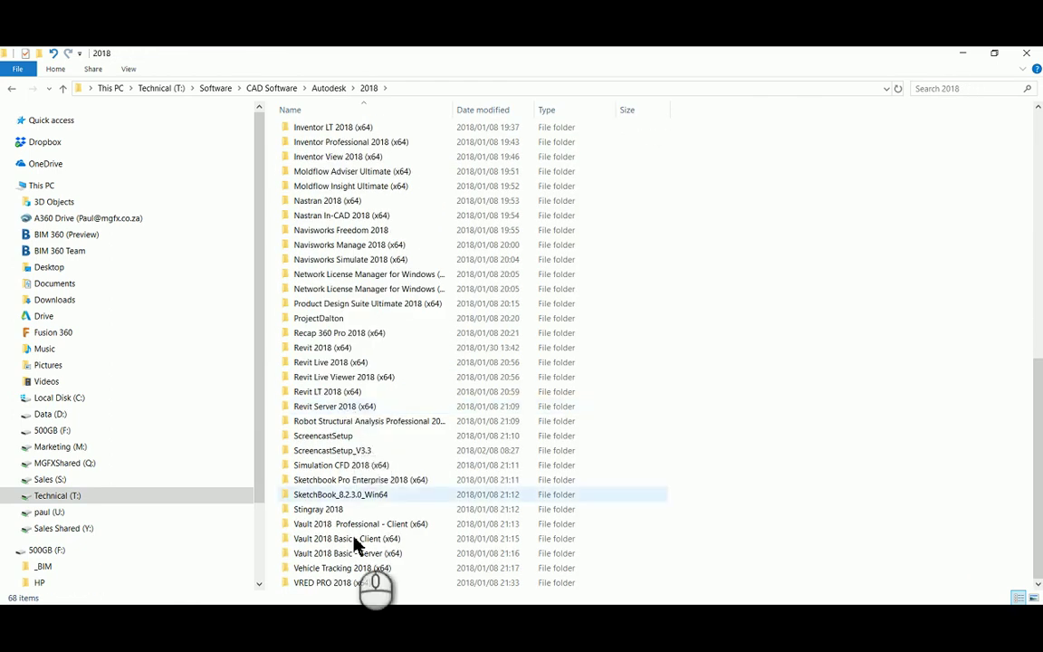
pyautogui.doubleClick(323, 348)
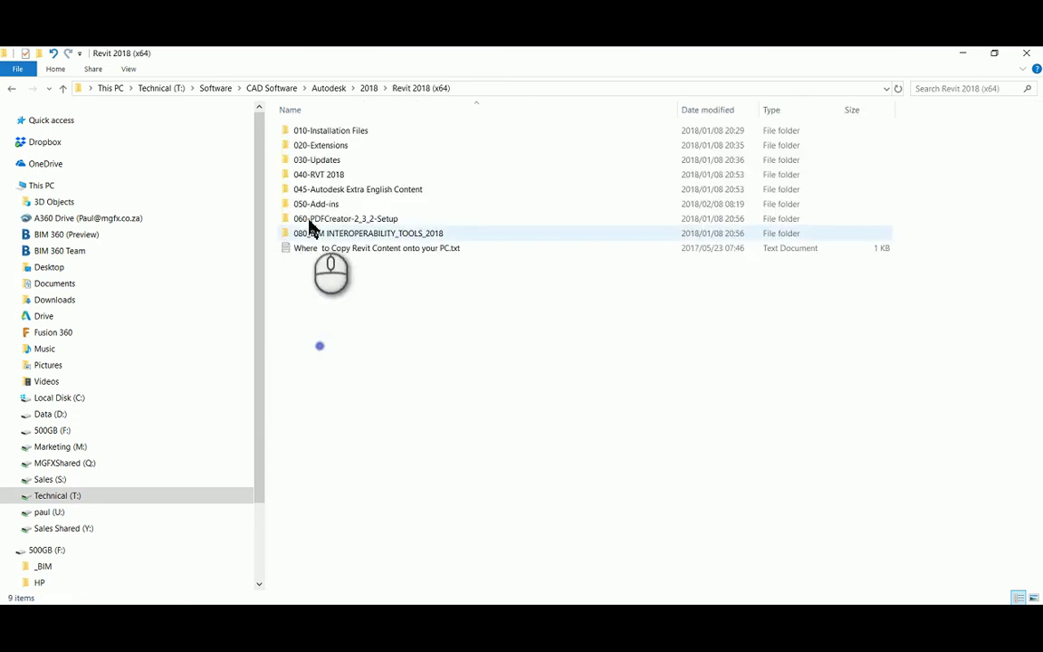
pyautogui.doubleClick(314, 159)
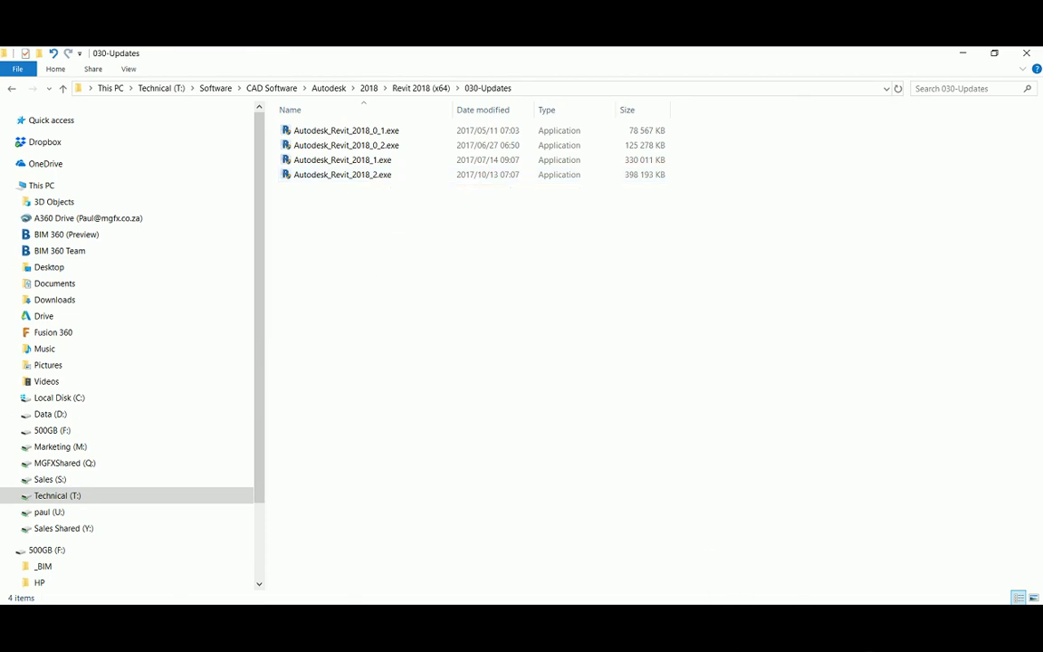
pyautogui.click(843, 620)
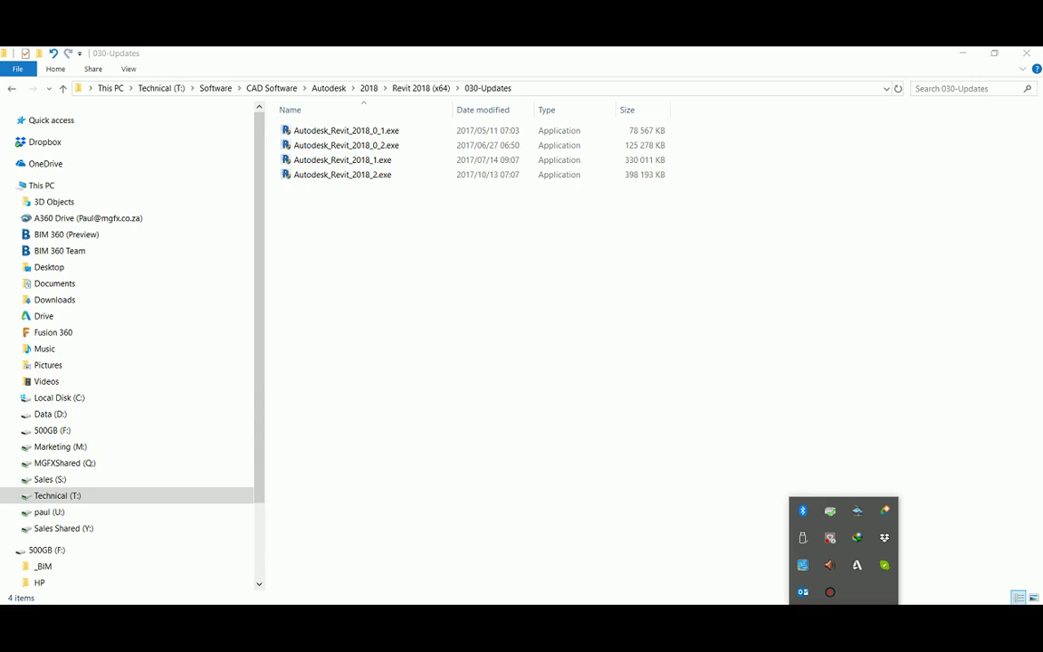
pyautogui.click(411, 619)
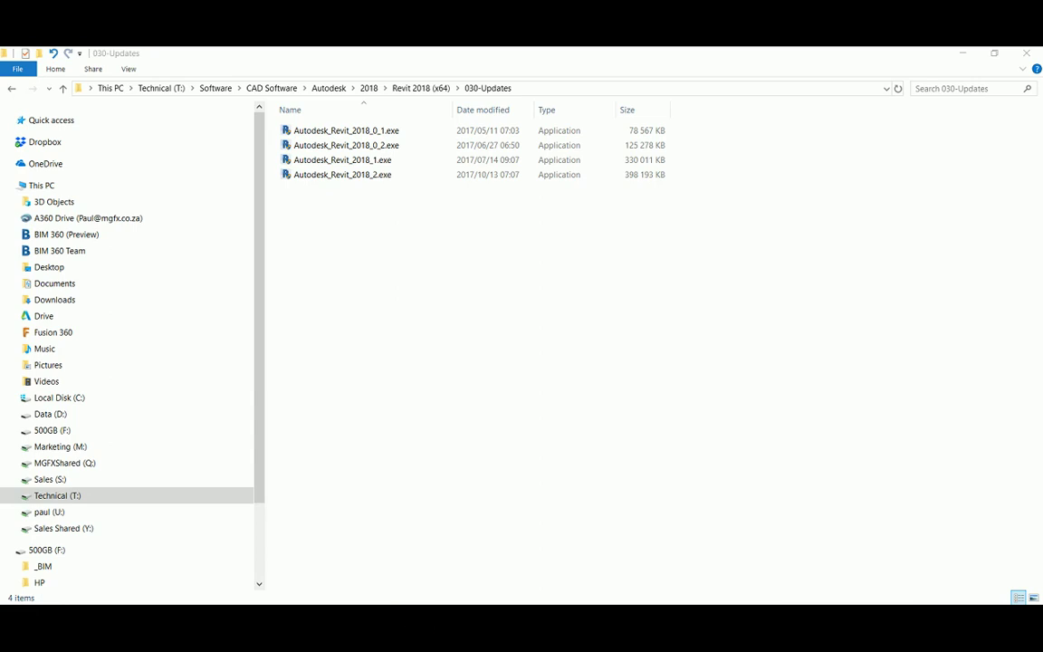
# Confirm Windows Defender real-time protection is off in the Security Centre settings
pyautogui.press('super')
pyautogui.write('defen')
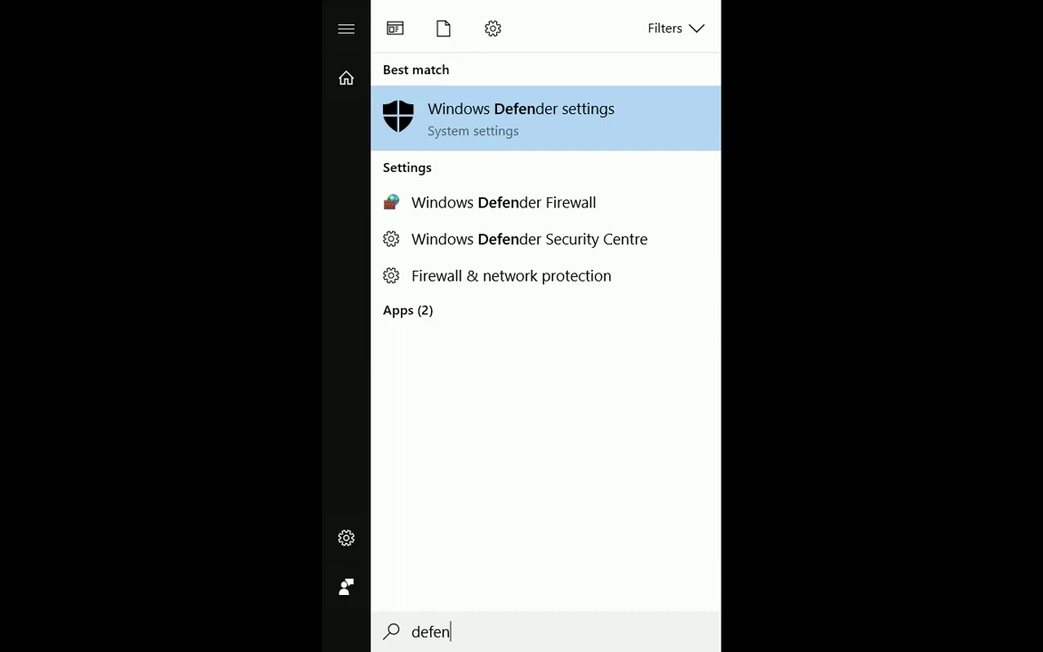
pyautogui.click(508, 114)
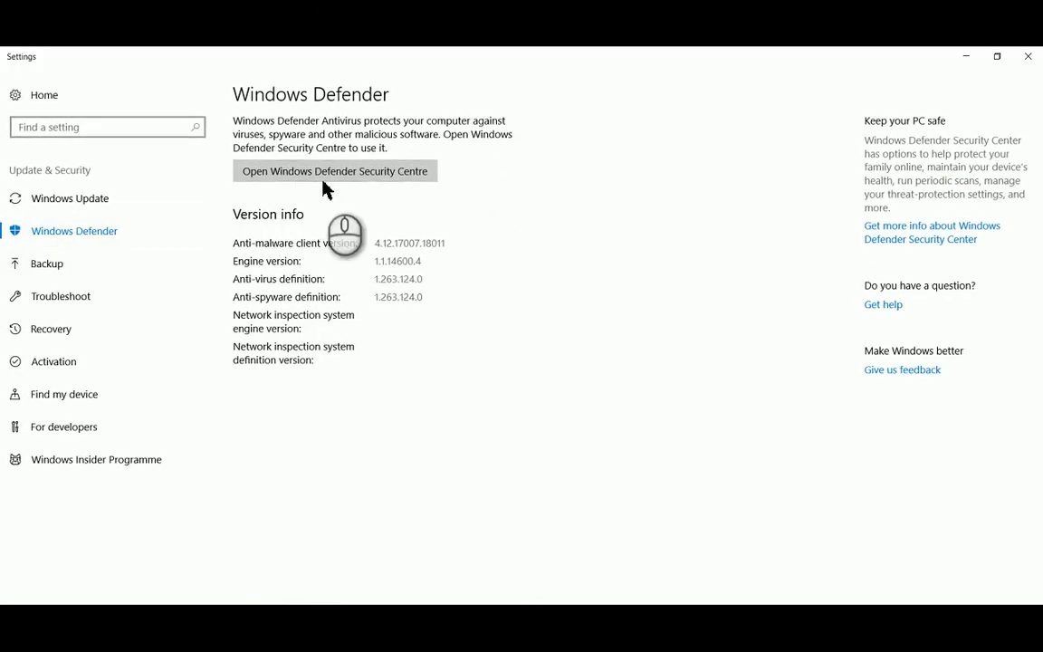
pyautogui.click(305, 179)
pyautogui.click(152, 330)
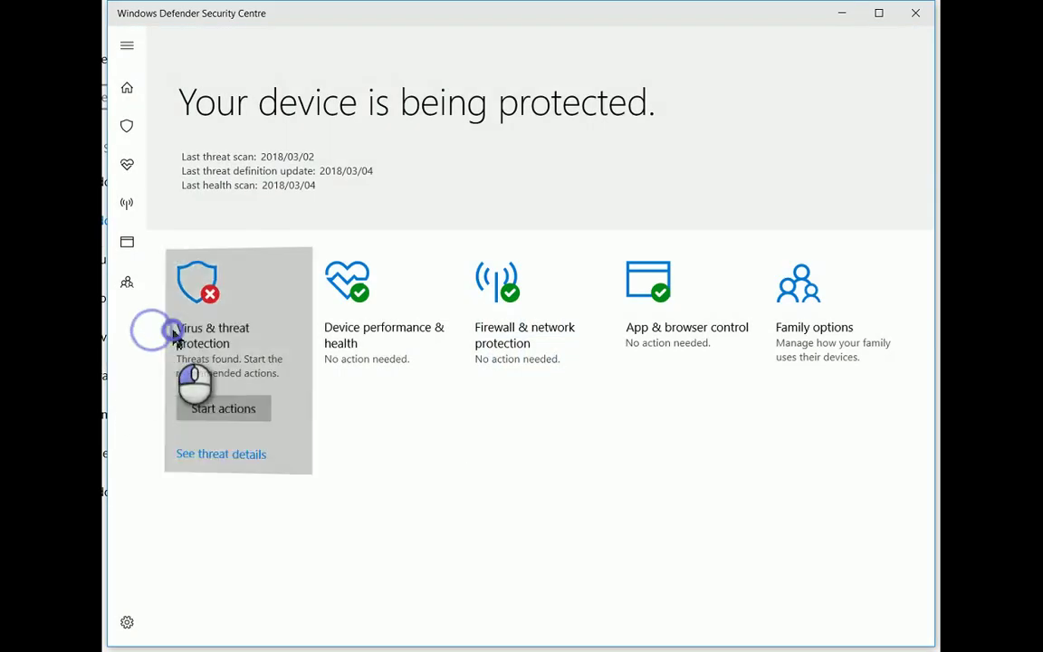
pyautogui.click(297, 440)
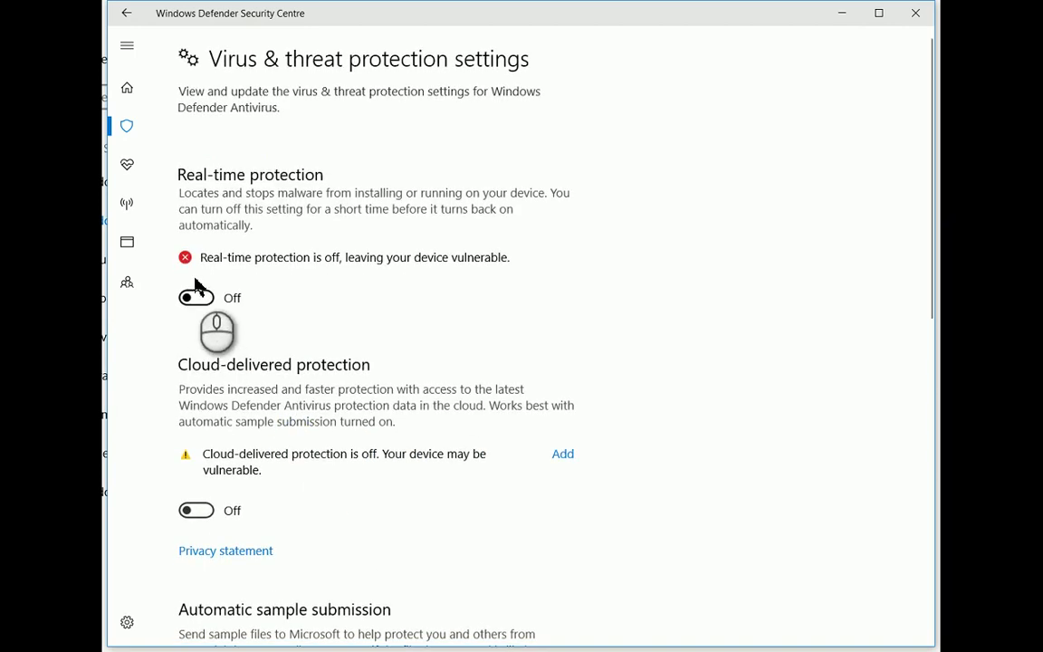
pyautogui.click(915, 13)
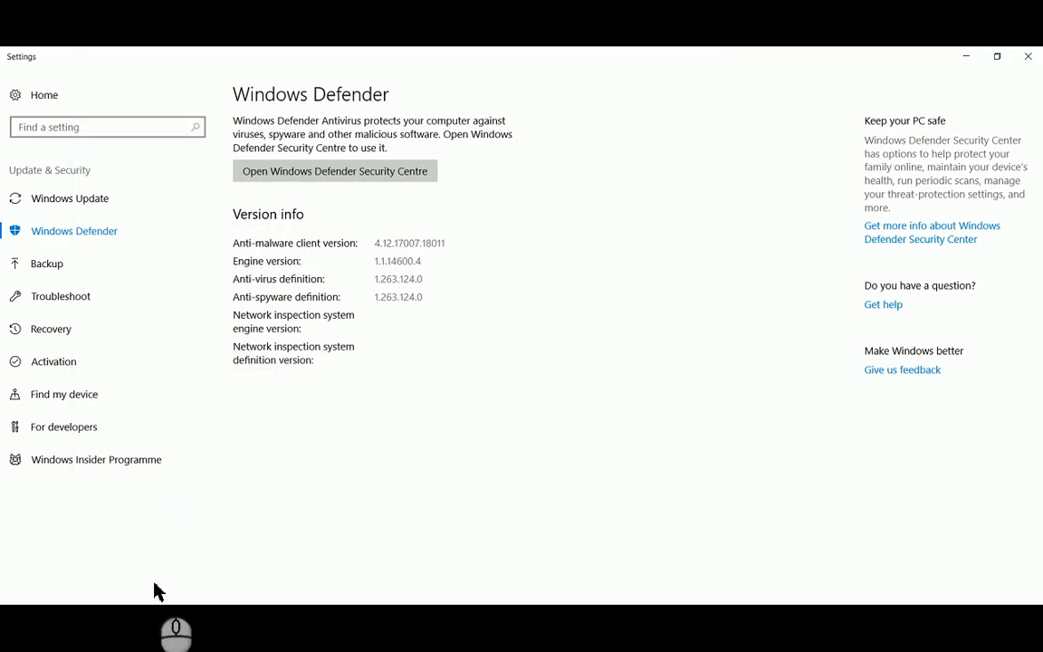
# Set User Account Control to Never notify
pyautogui.press('super')
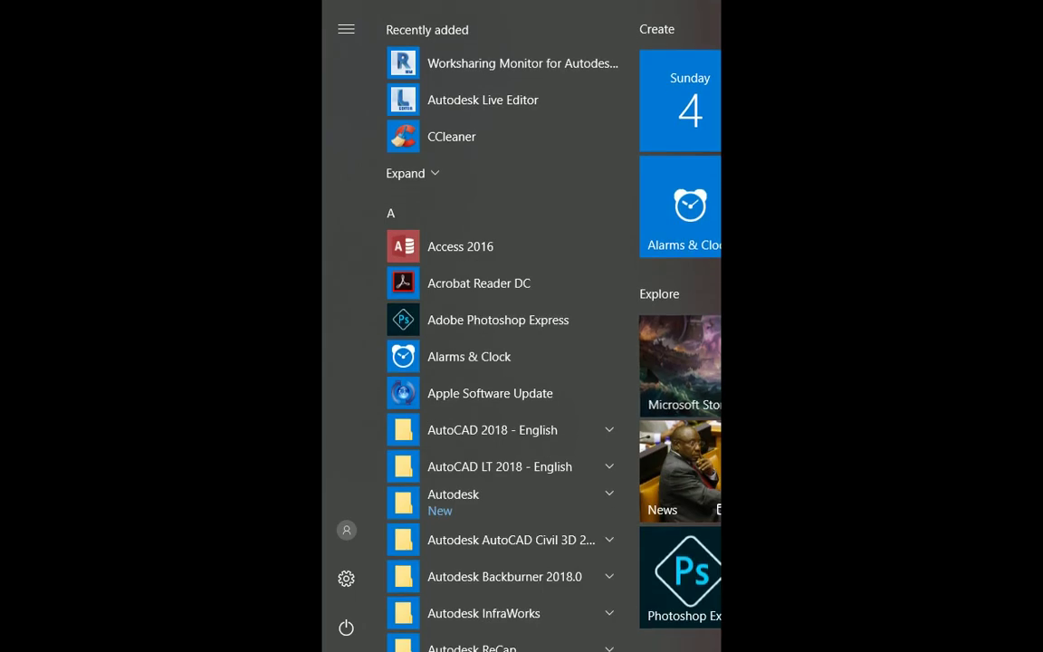
pyautogui.write('user')
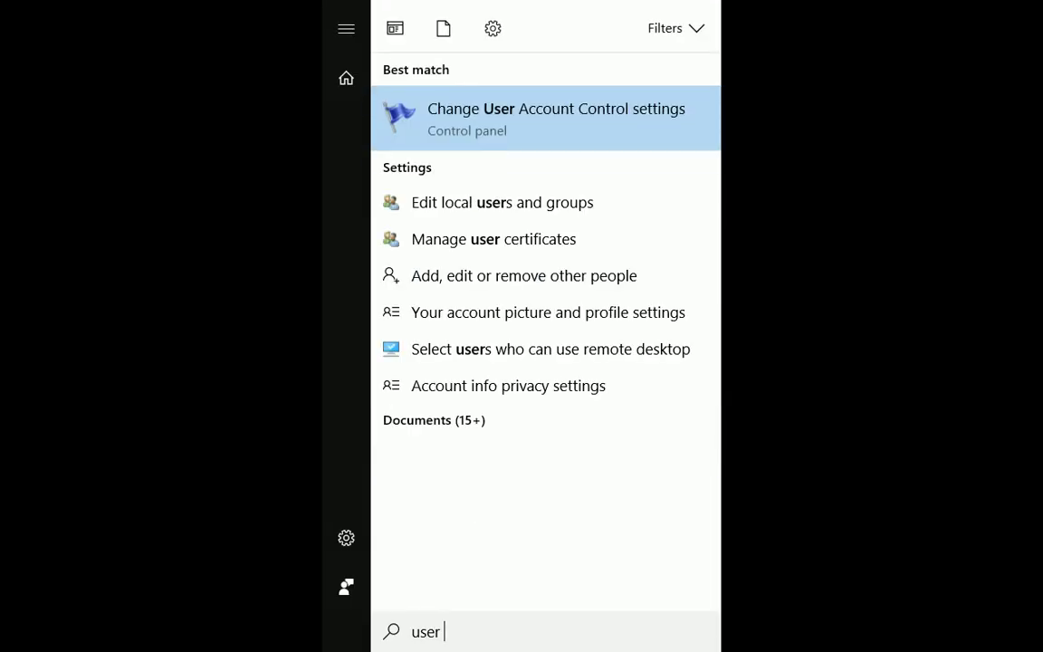
pyautogui.click(505, 109)
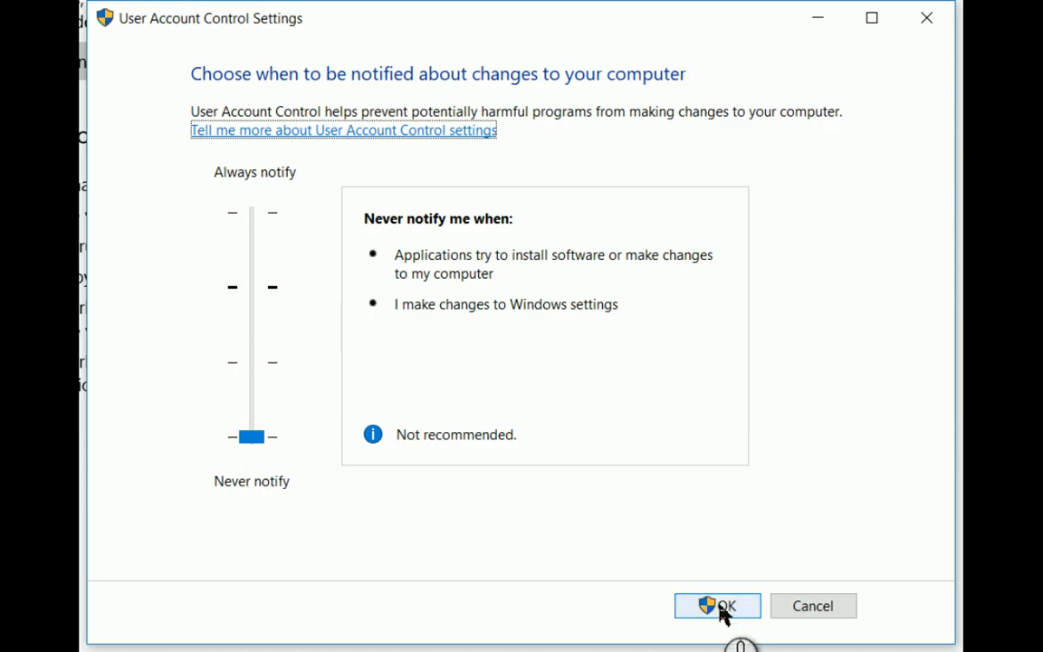
pyautogui.click(720, 606)
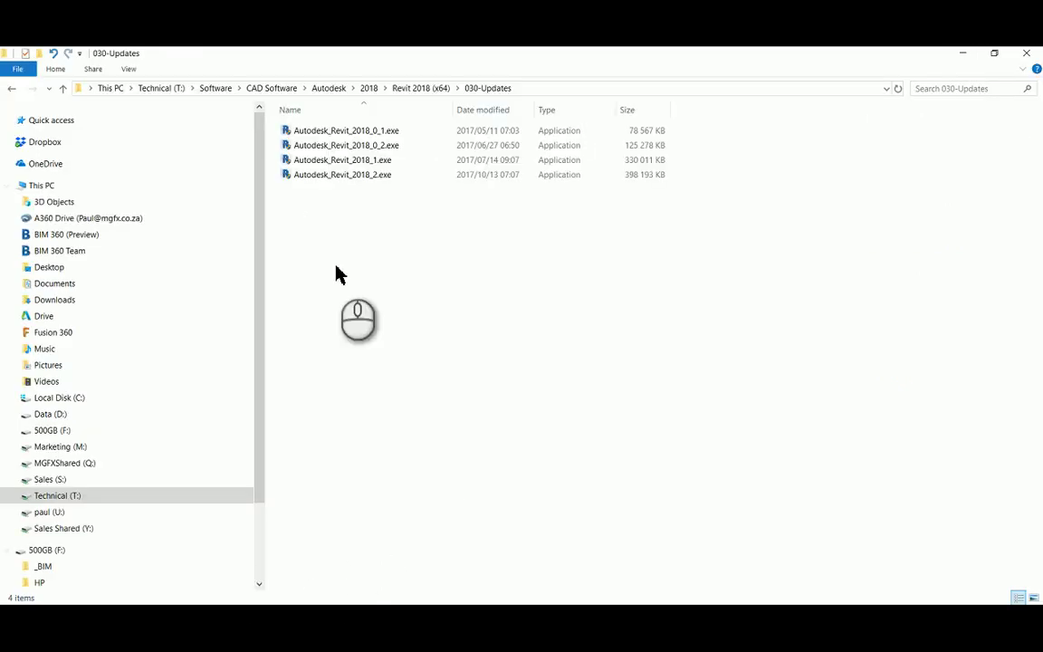
# Launch Autodesk_Revit_2018_2.exe and allow it past the security warning
pyautogui.click(339, 178)
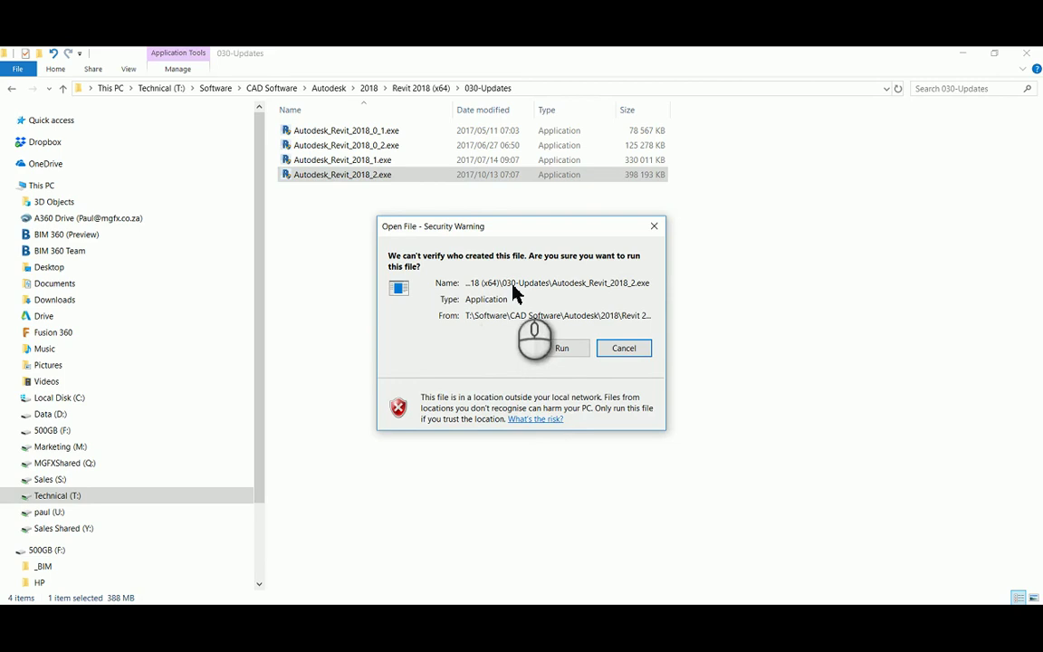
pyautogui.click(562, 350)
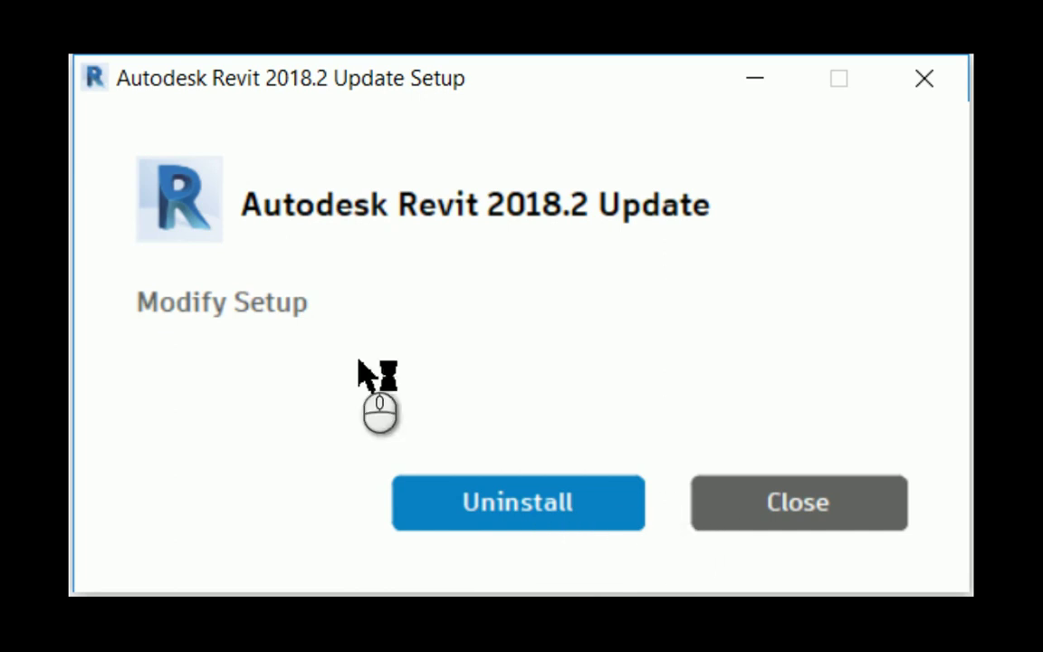
# Uninstall the existing 2018.2 update components and close the setup once it succeeds
pyautogui.click(529, 503)
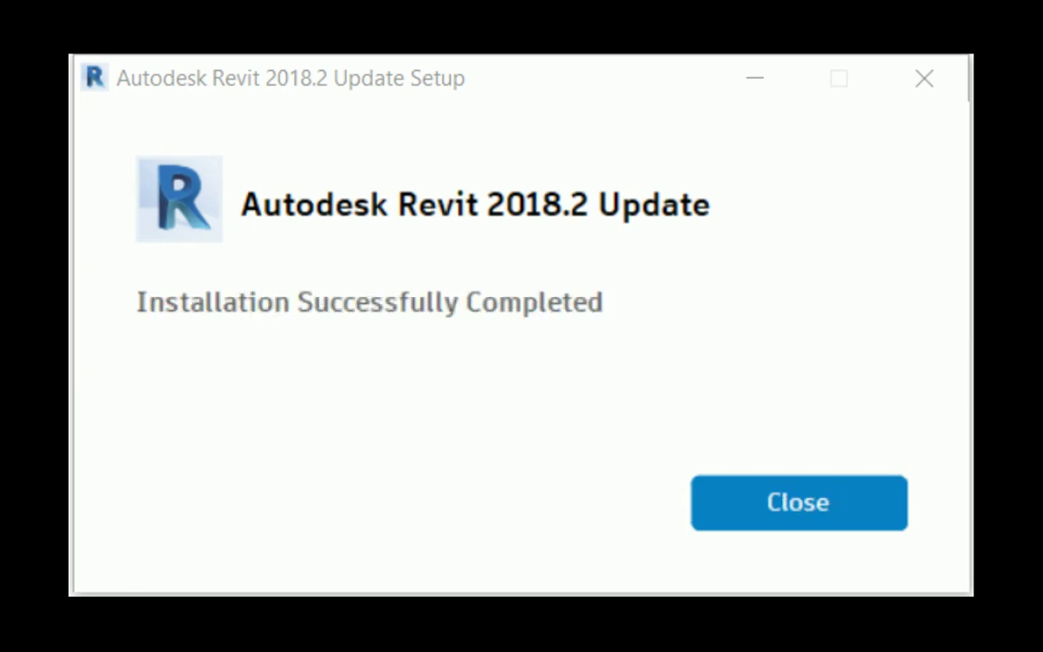
pyautogui.click(801, 498)
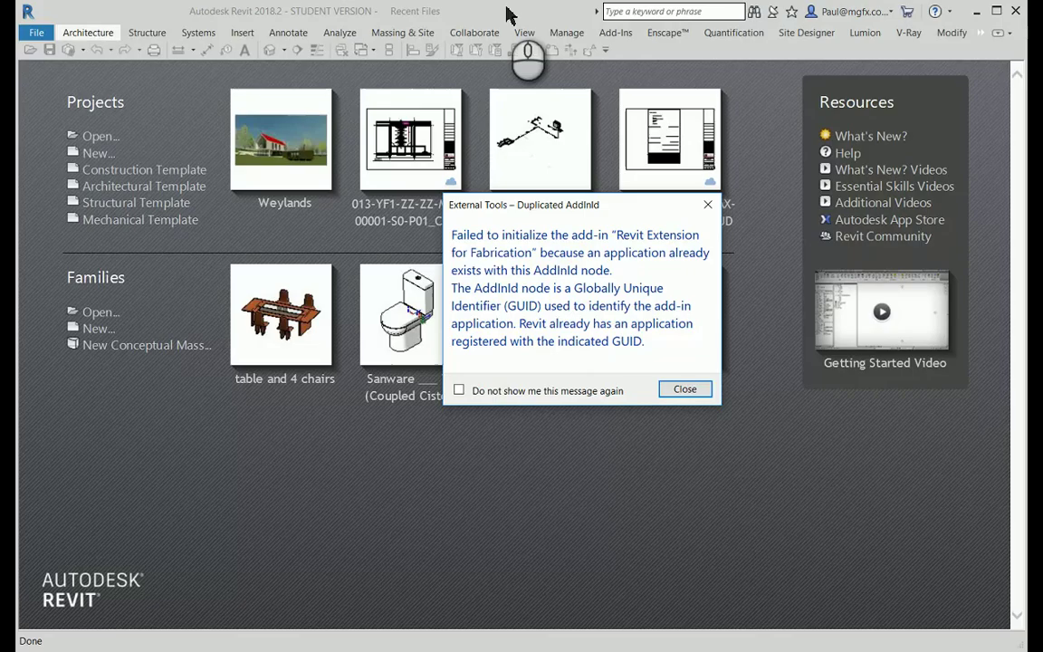
# Dismiss the Duplicated AddInId warning and browse the BIM 360 location in File > Open
pyautogui.click(675, 390)
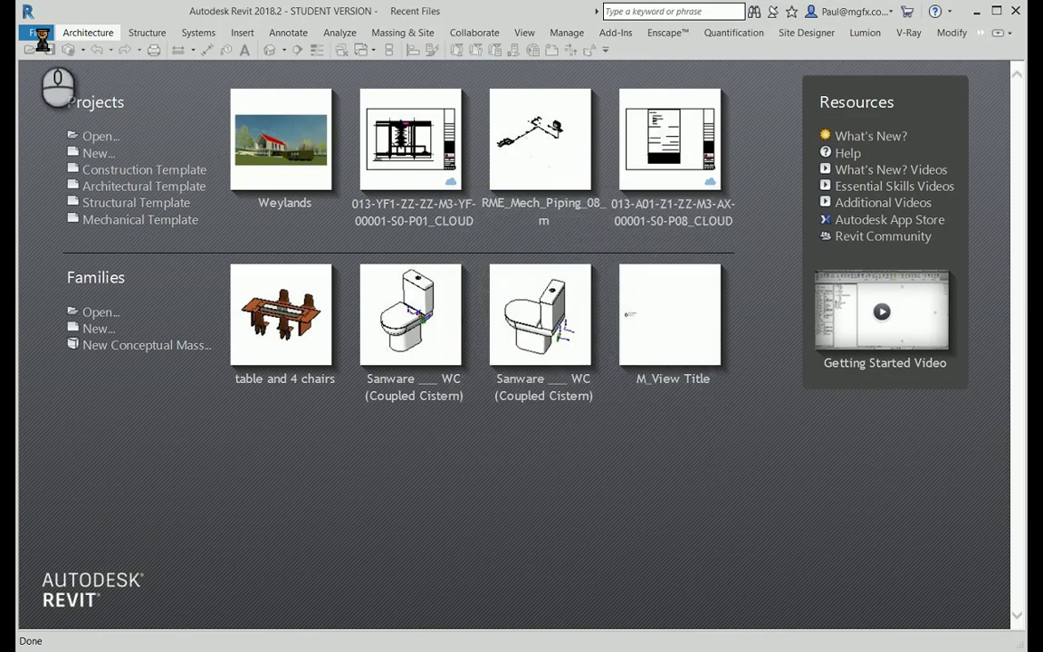
pyautogui.click(38, 38)
pyautogui.moveTo(73, 142)
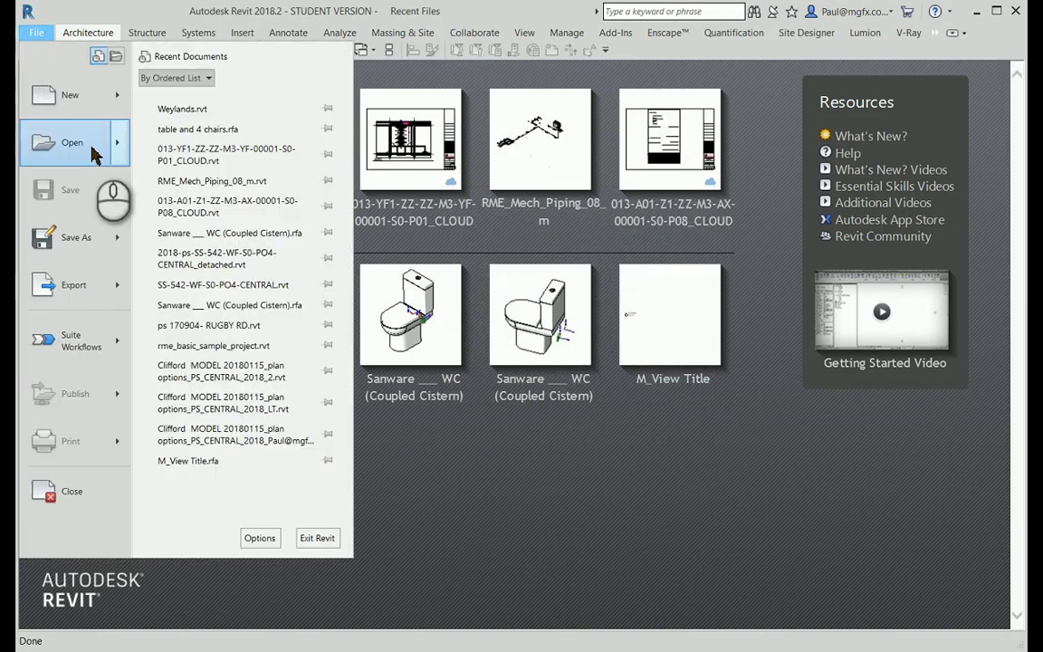
pyautogui.click(179, 115)
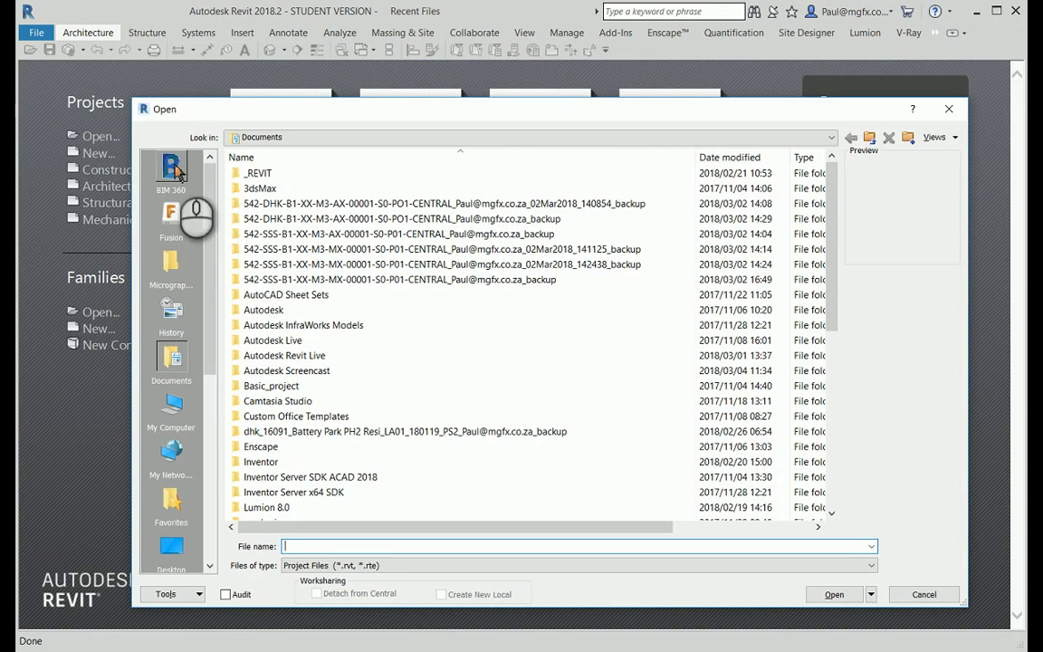
pyautogui.click(178, 172)
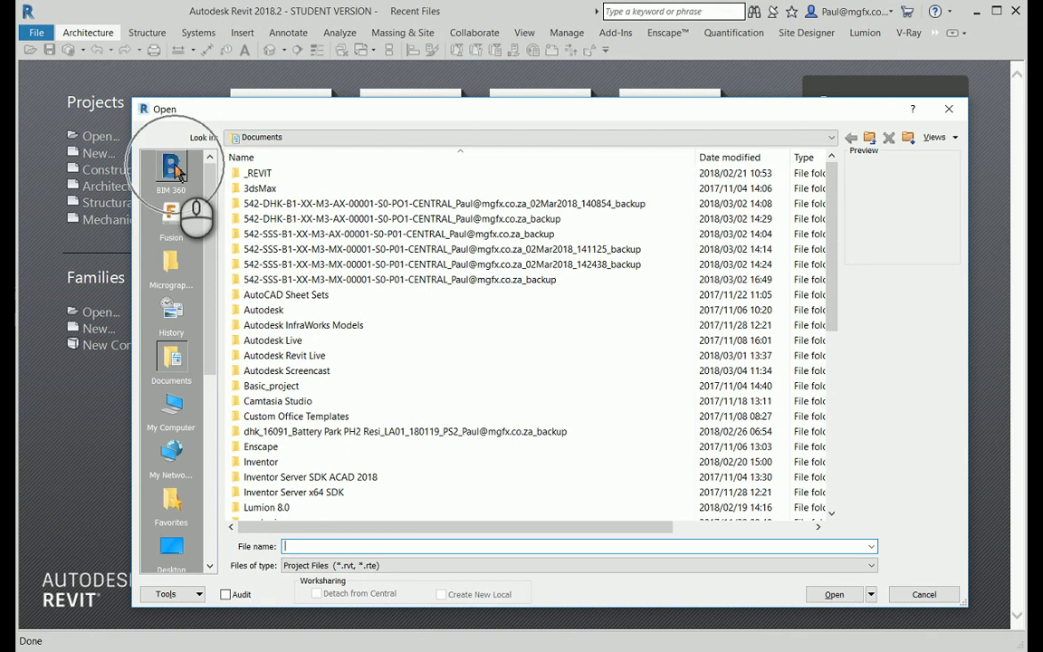
pyautogui.click(181, 172)
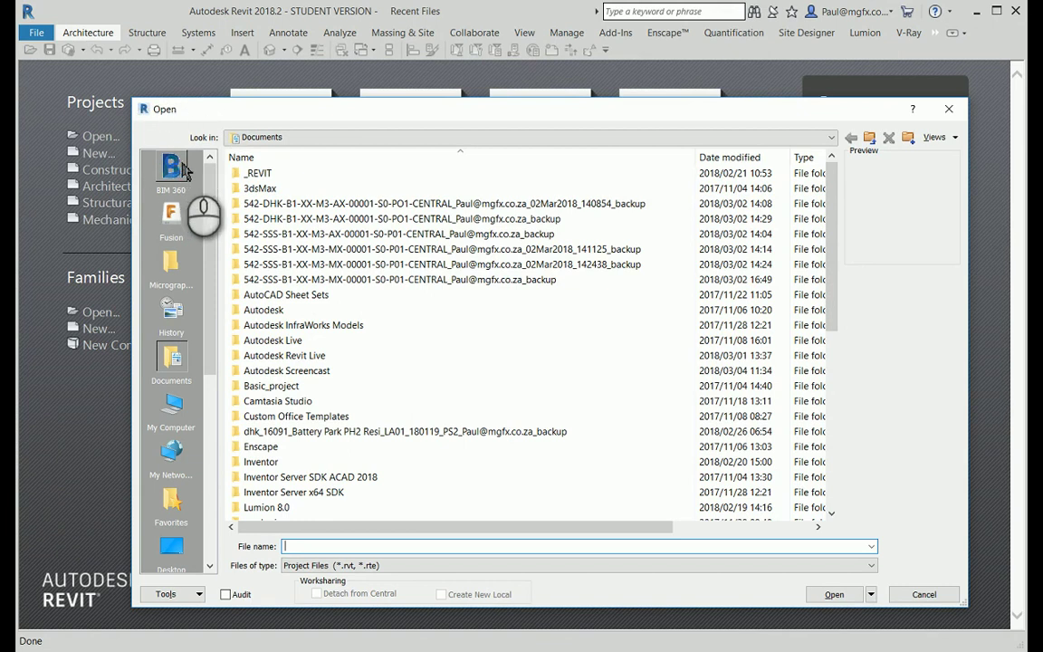
pyautogui.click(172, 170)
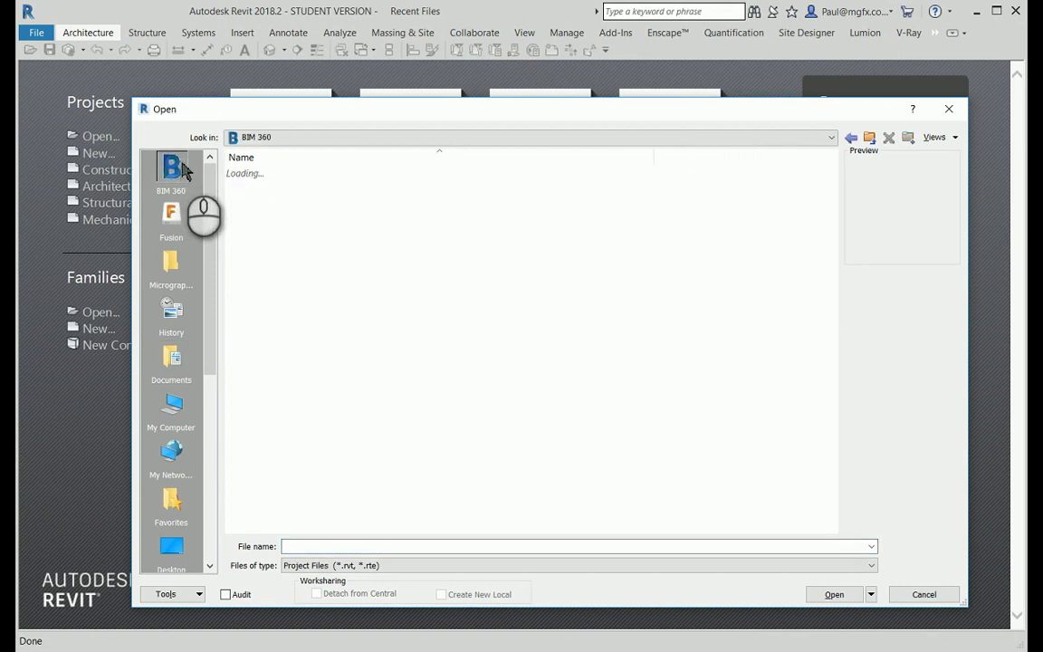